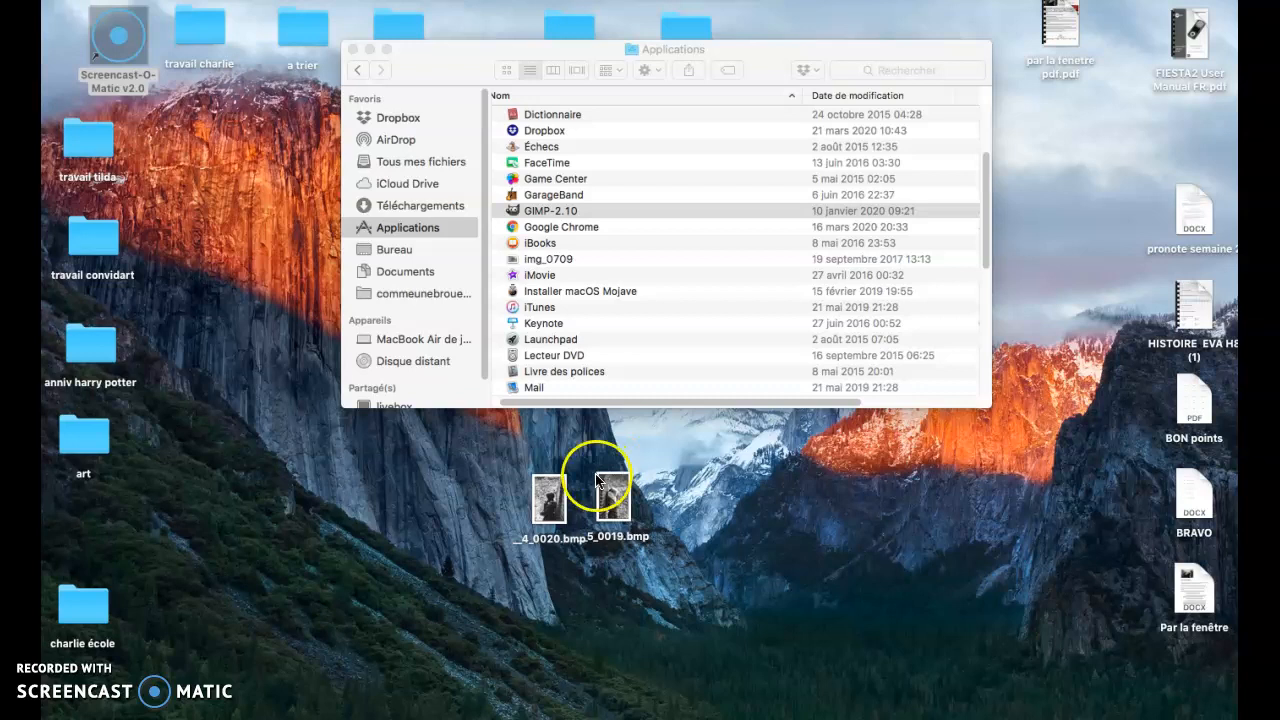
{"action": "left_click", "coordinate": [548, 496]}
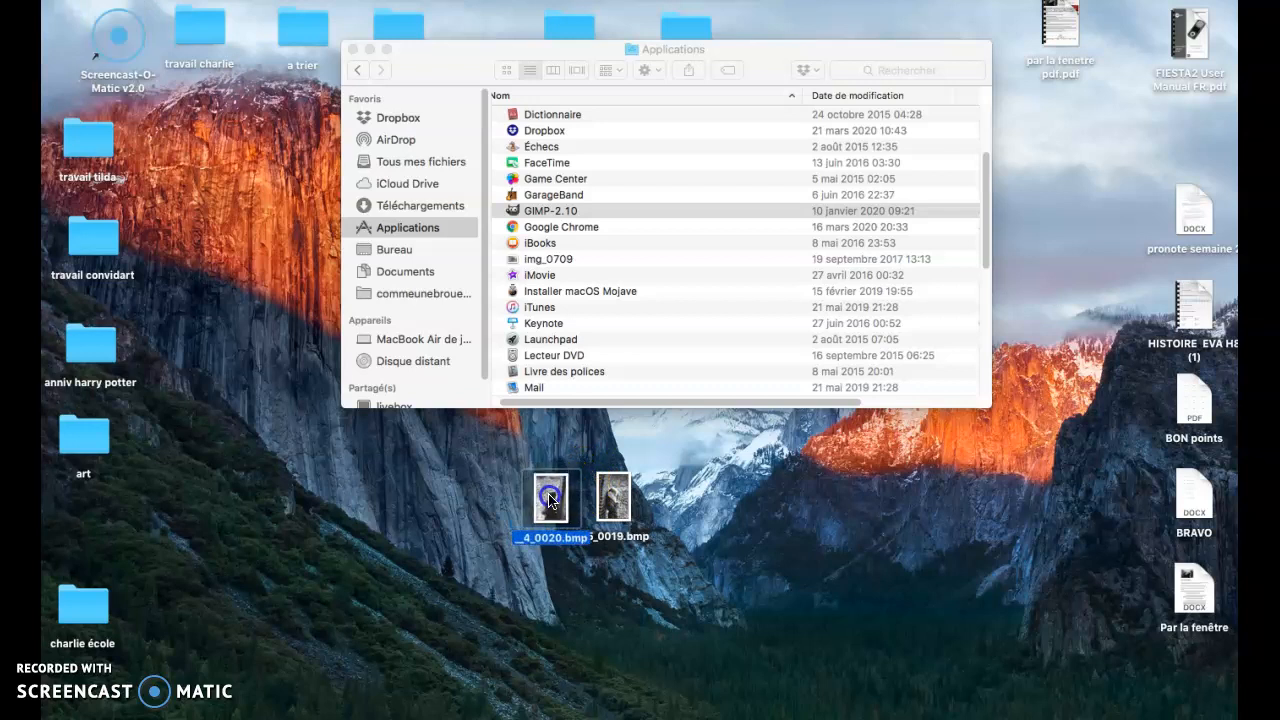
{"action": "left_click_drag", "start_coordinate": [612, 498], "coordinate": [601, 505]}
{"action": "left_click", "coordinate": [666, 500]}
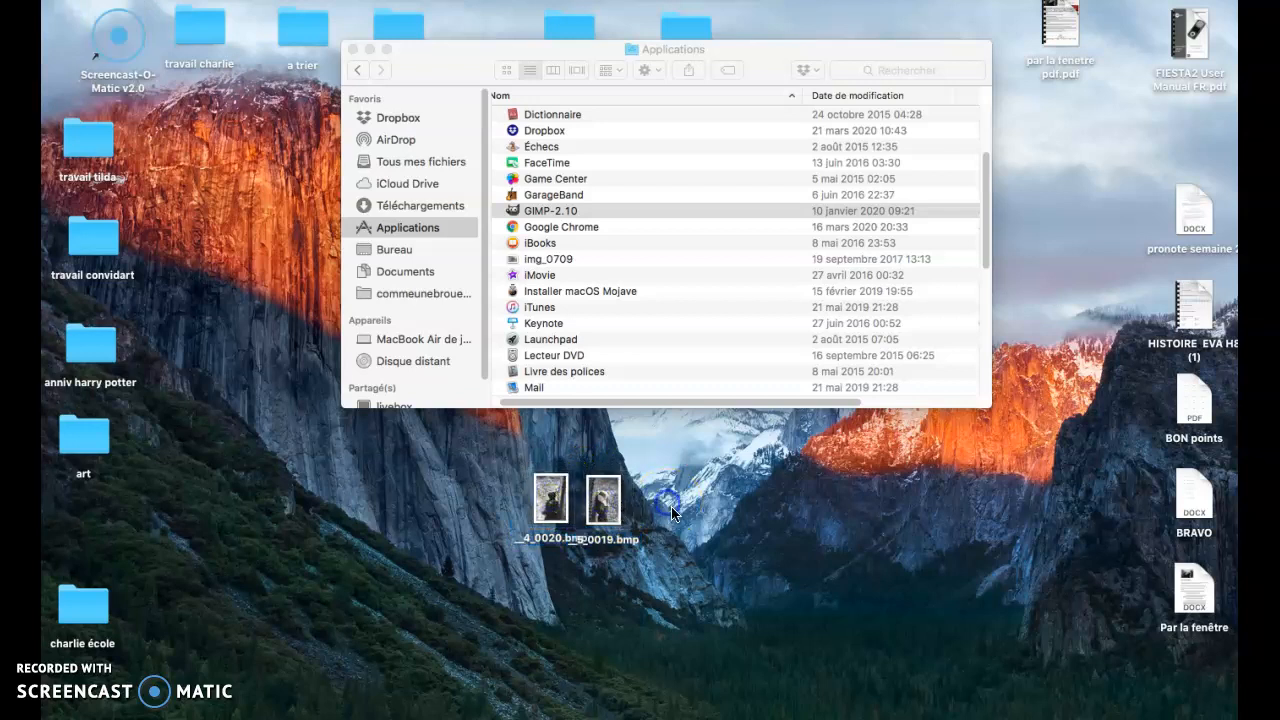
Step: Launch GIMP-2.10 from the Applications folder
{"action": "left_click", "coordinate": [545, 216]}
{"action": "left_click", "coordinate": [679, 218]}
{"action": "left_click", "coordinate": [520, 211]}
{"action": "double_click", "coordinate": [522, 211]}
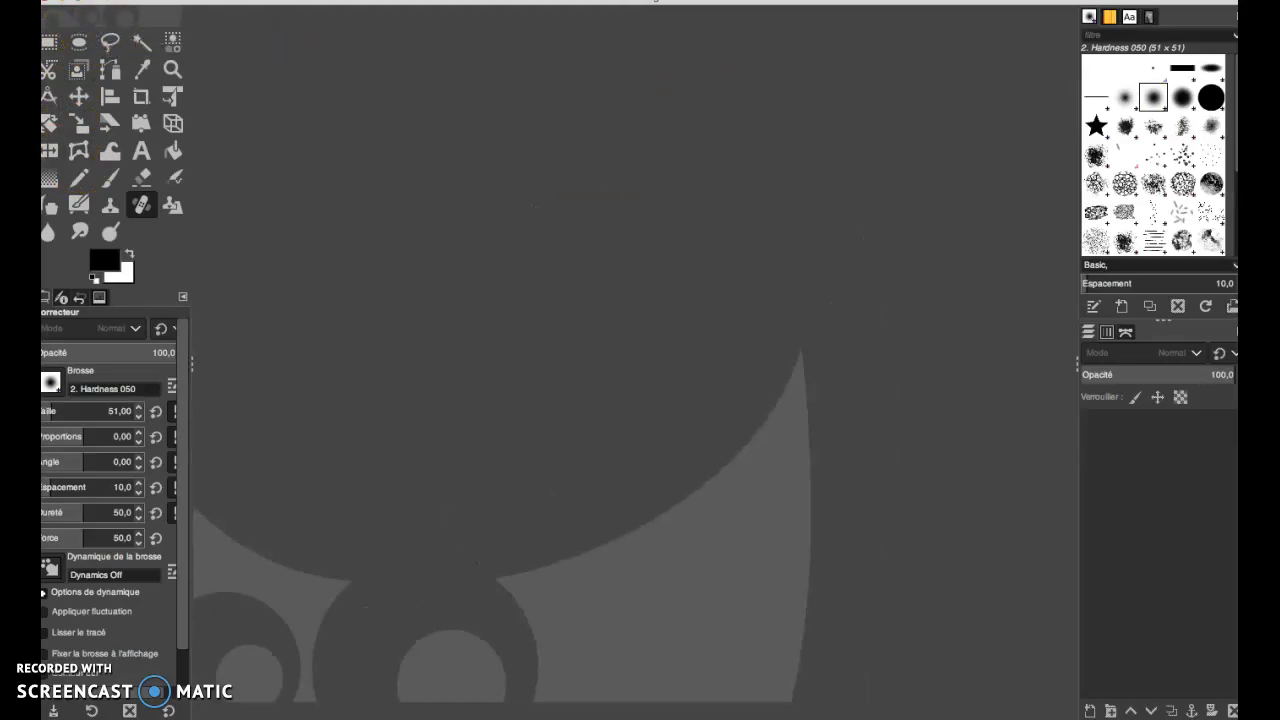
Step: Open the recently used photo __5_0019.bmp as the base image
{"action": "left_click", "coordinate": [175, 2]}
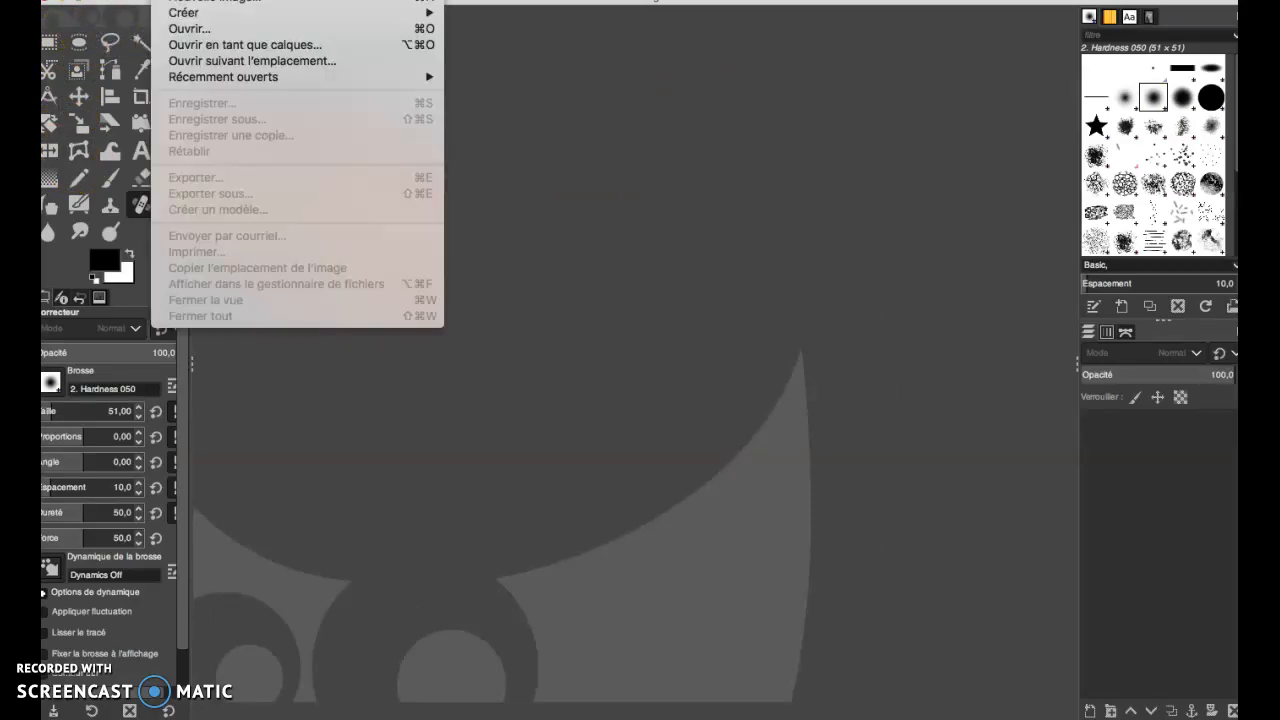
{"action": "left_click", "coordinate": [192, 36]}
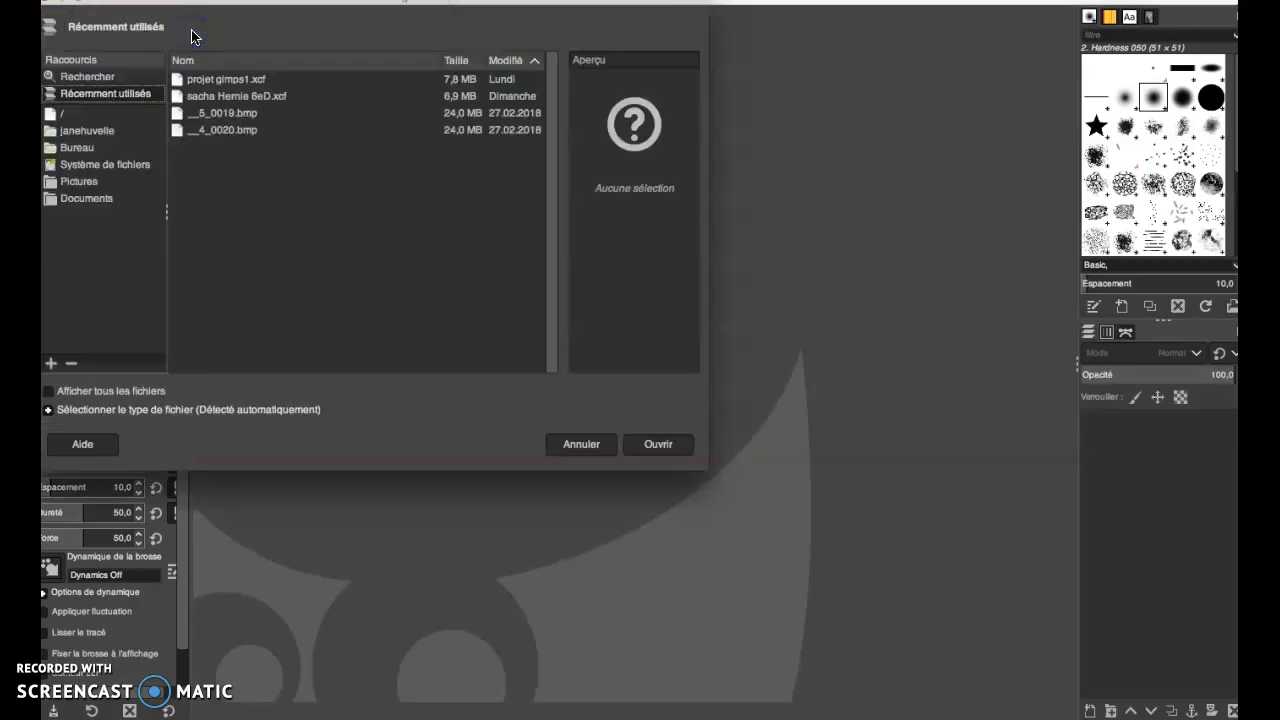
{"action": "left_click", "coordinate": [236, 118]}
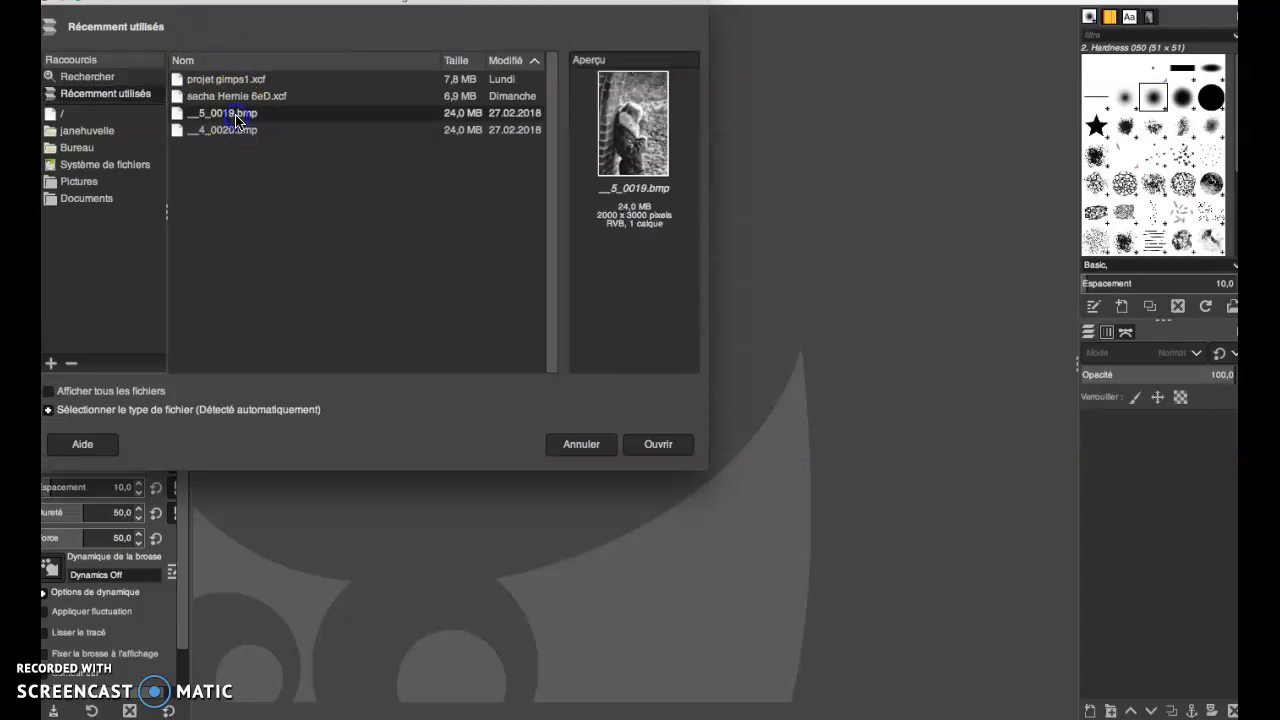
{"action": "left_click", "coordinate": [659, 447]}
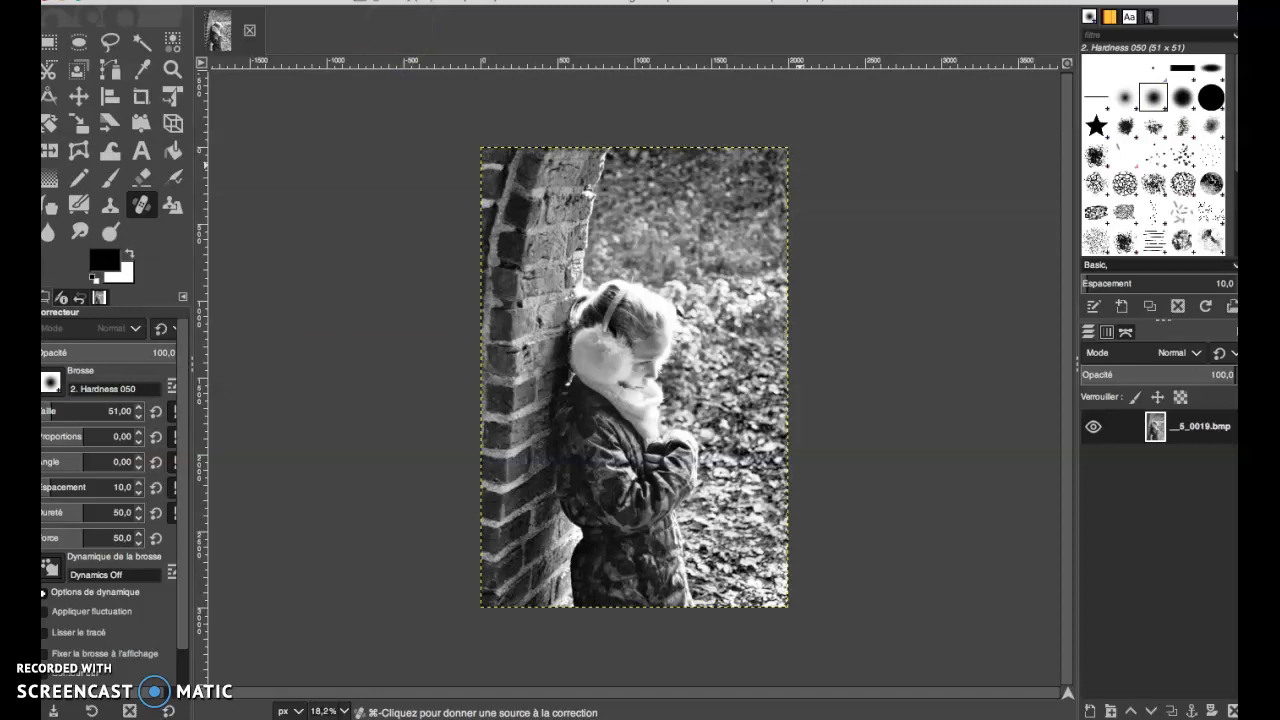
Step: Open __4_0020.bmp from the desktop folder as a new layer above the base photo
{"action": "left_click", "coordinate": [175, 1]}
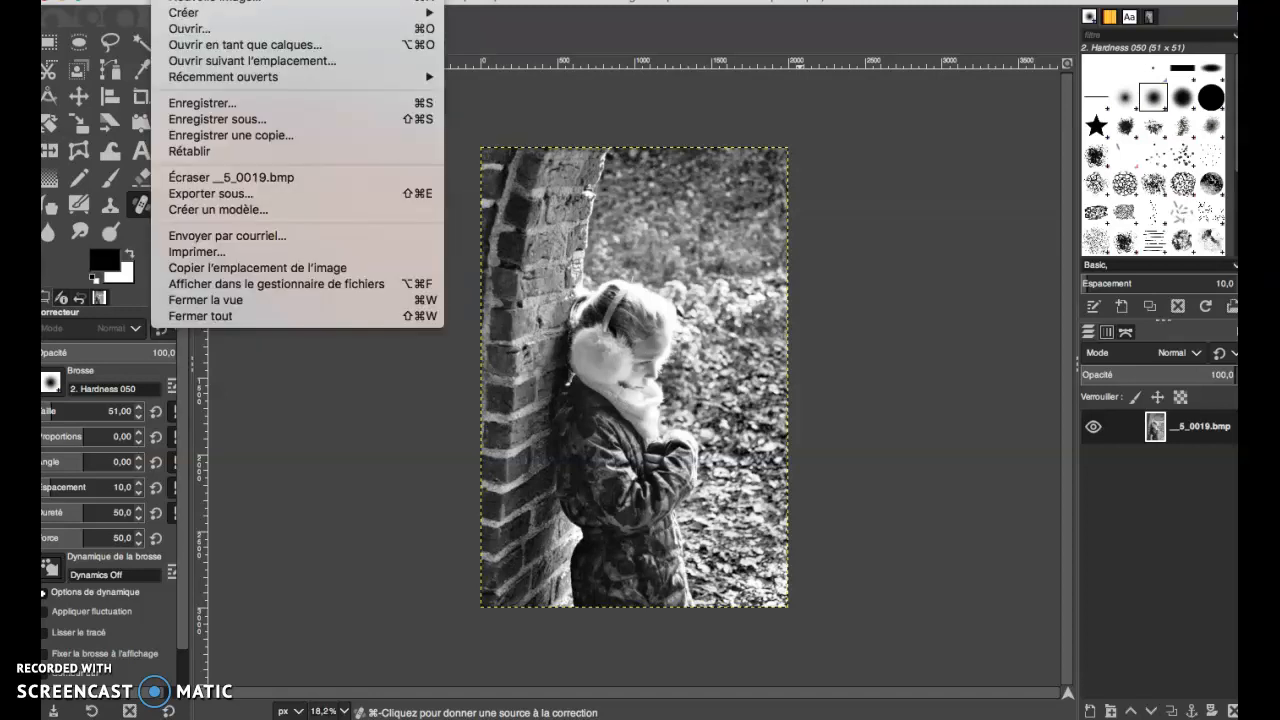
{"action": "left_click", "coordinate": [197, 50]}
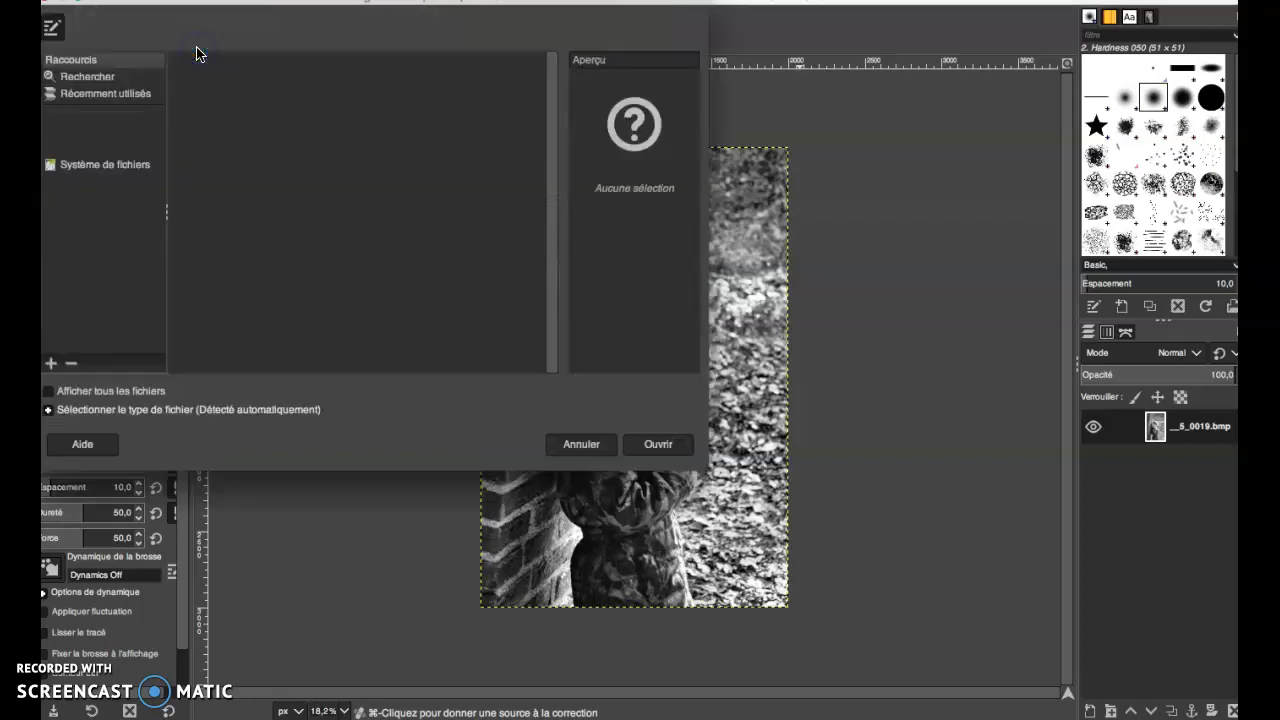
{"action": "left_click", "coordinate": [554, 379]}
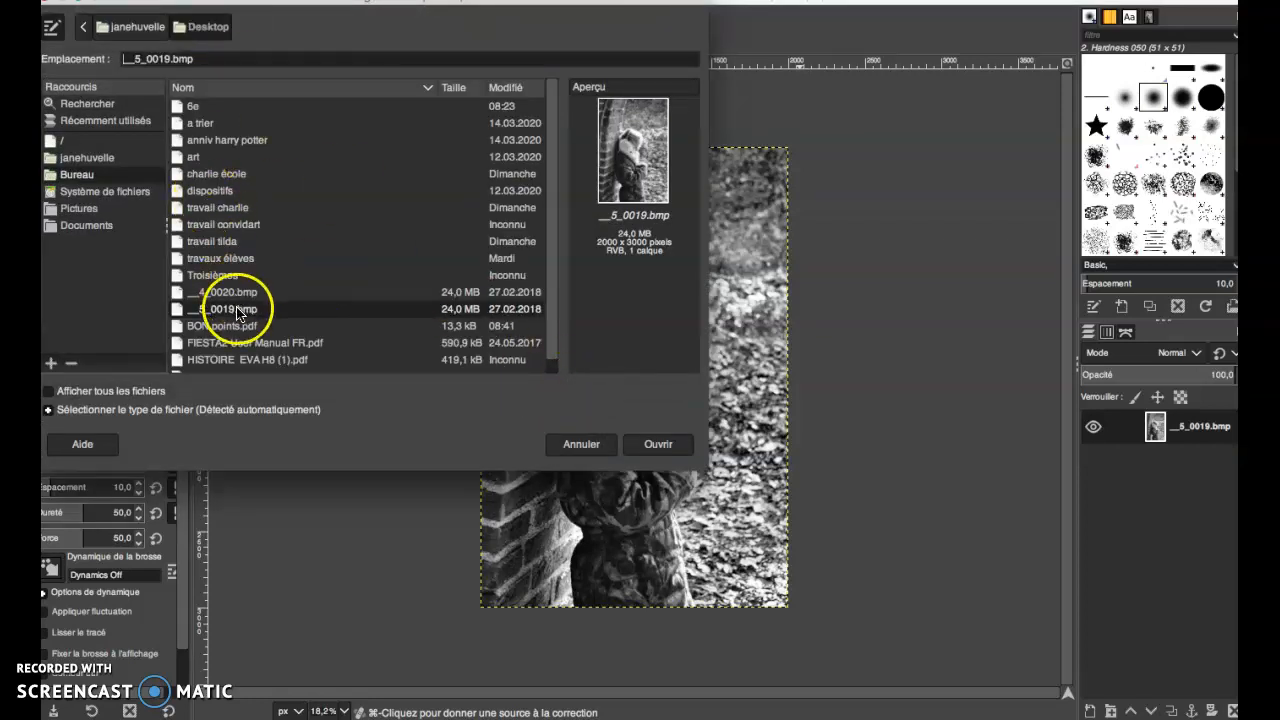
{"action": "left_click", "coordinate": [246, 293]}
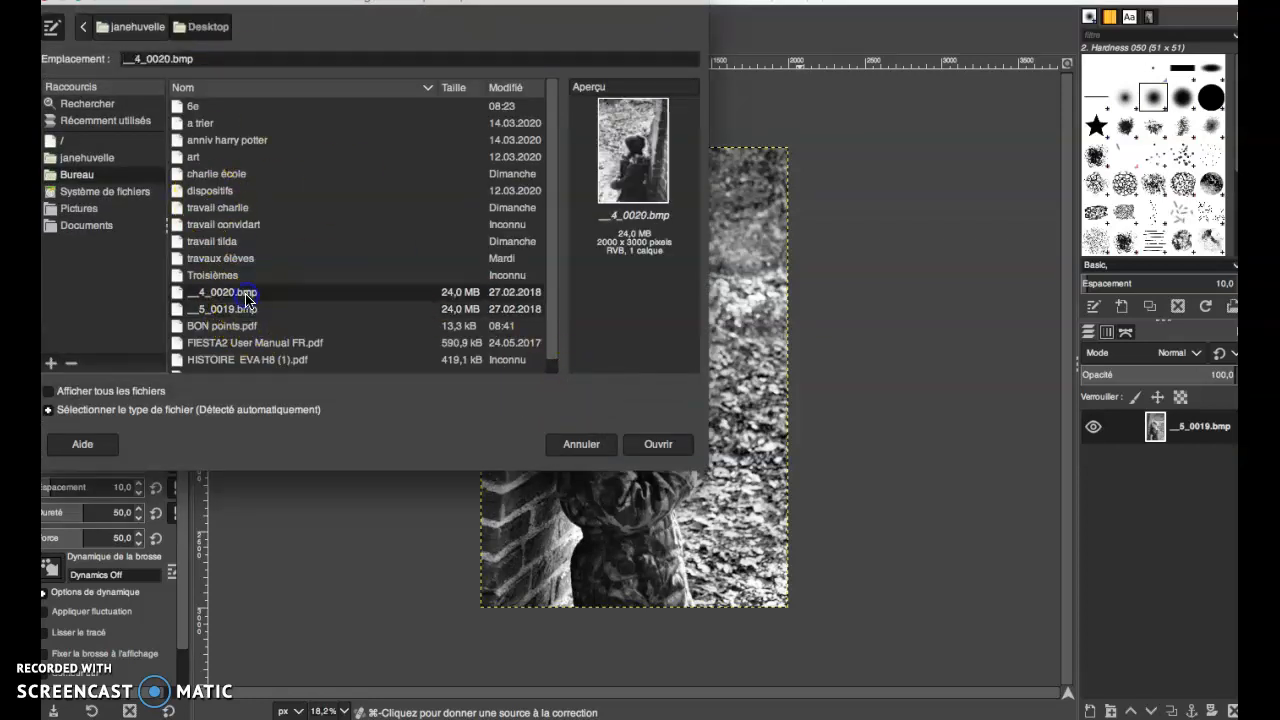
{"action": "left_click", "coordinate": [651, 450]}
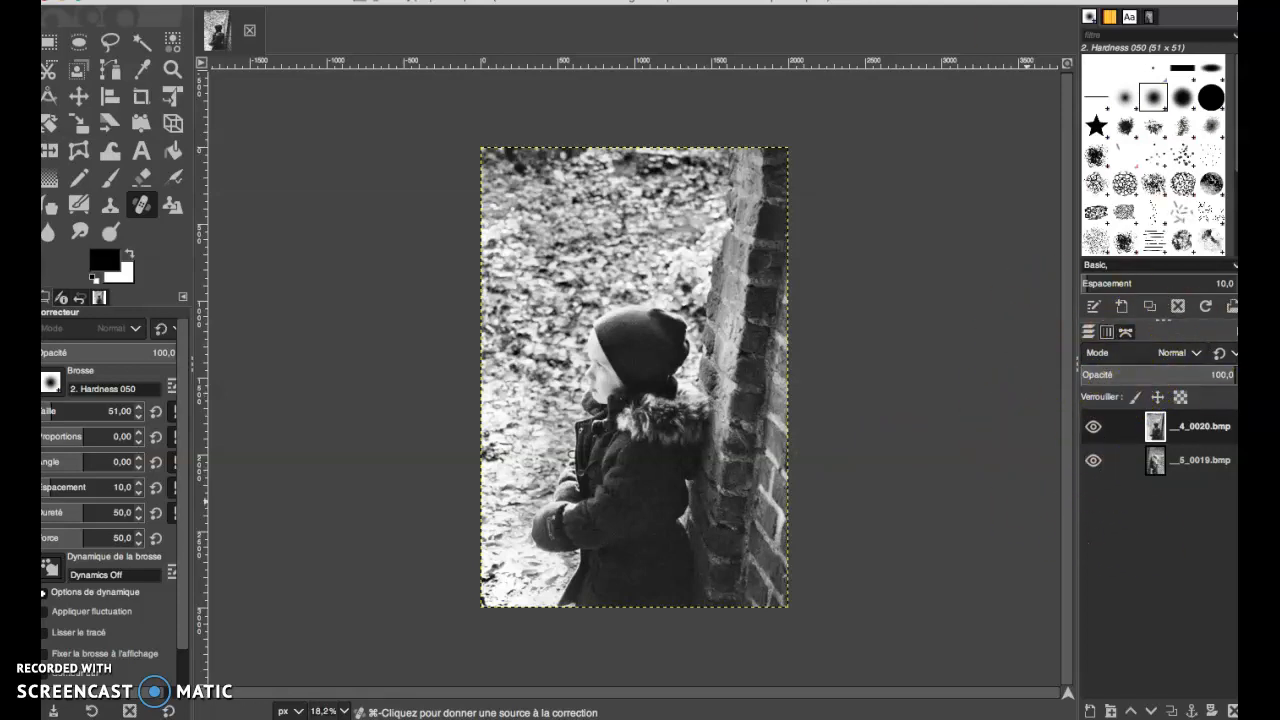
Step: Display the Layers (Calques) dockable dialog
{"action": "left_click", "coordinate": [690, 0]}
{"action": "mouse_move", "coordinate": [908, 14]}
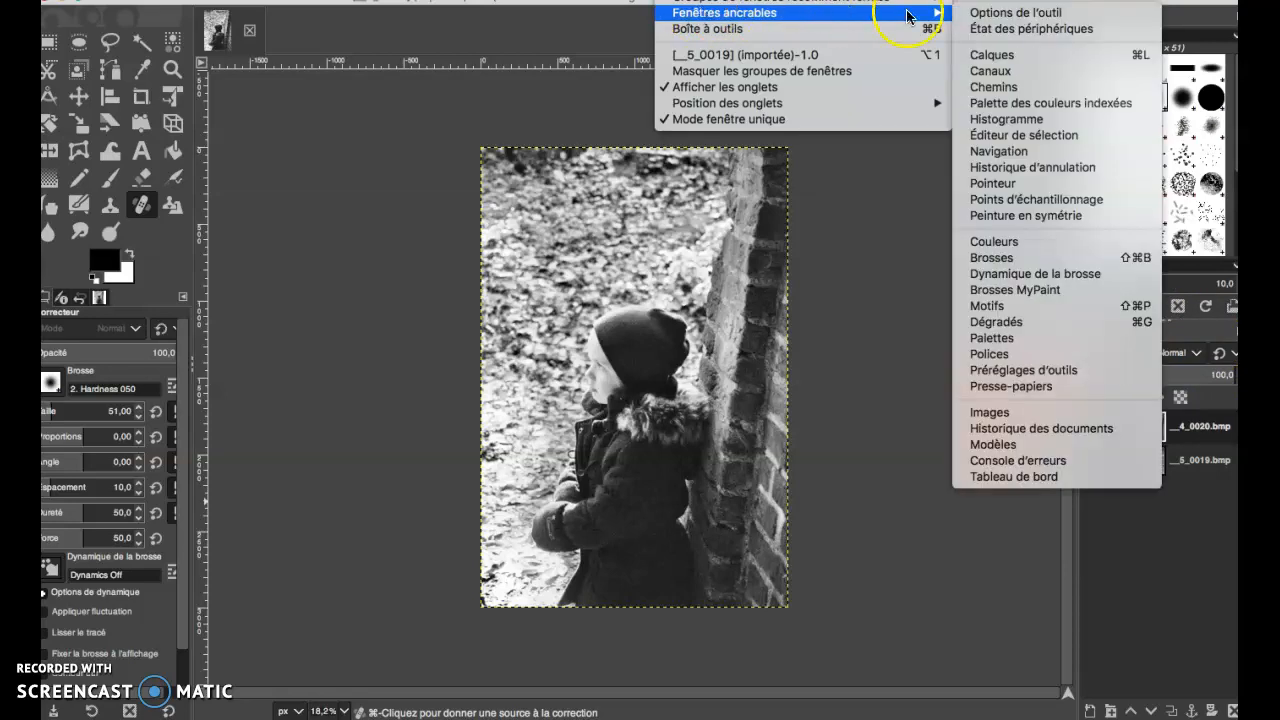
{"action": "left_click", "coordinate": [990, 54]}
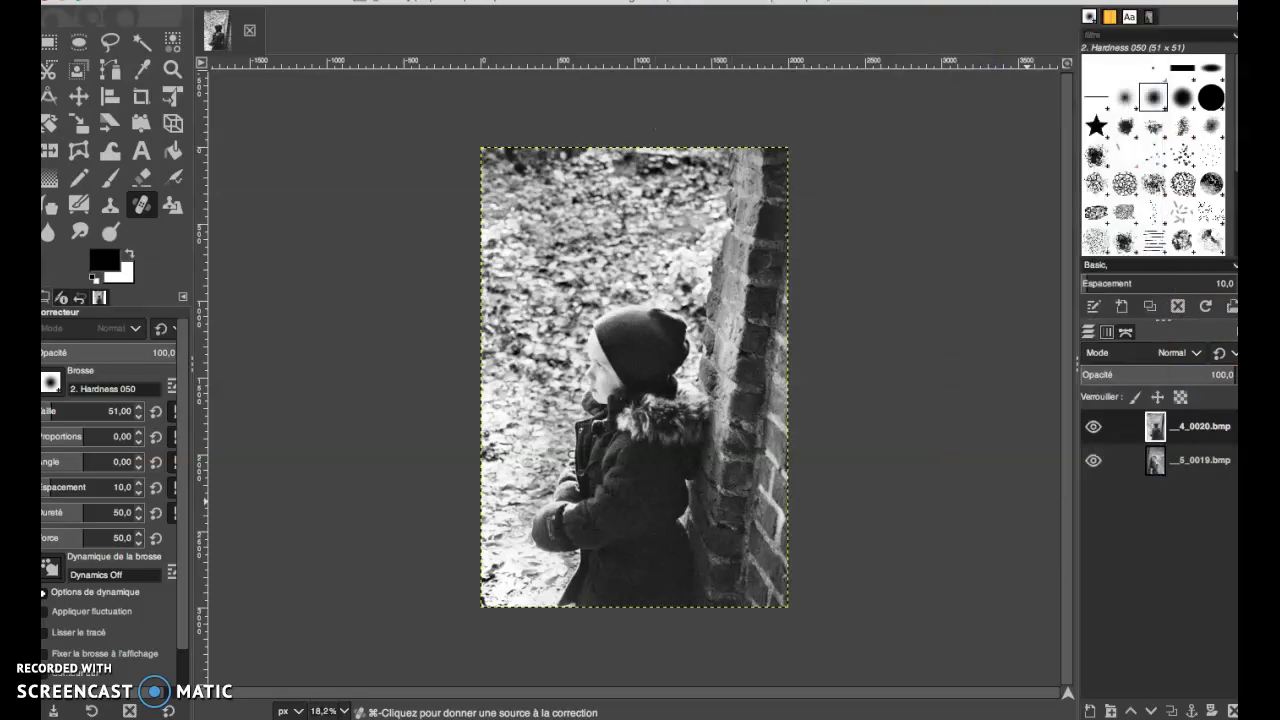
Step: Lower the opacity of the __4_0020.bmp layer to 79 so the photo underneath shows through
{"action": "left_click_drag", "start_coordinate": [1142, 379], "coordinate": [1201, 376]}
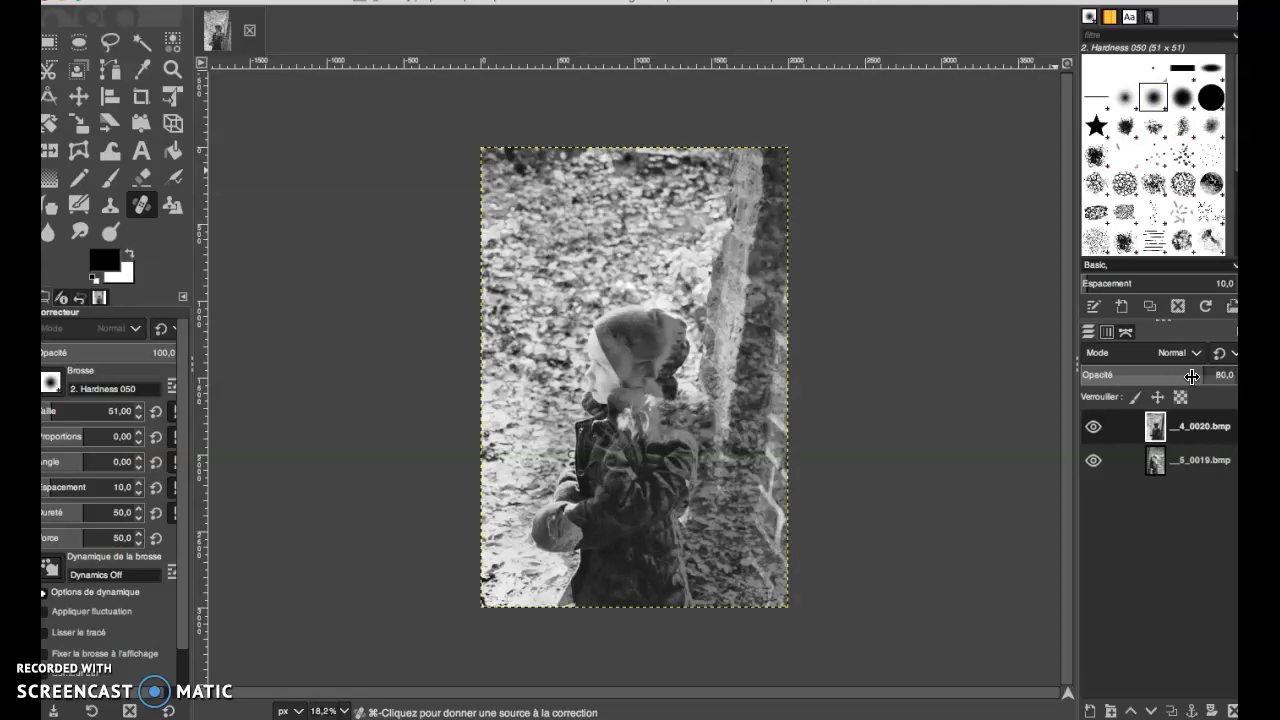
{"action": "left_click", "coordinate": [1192, 376]}
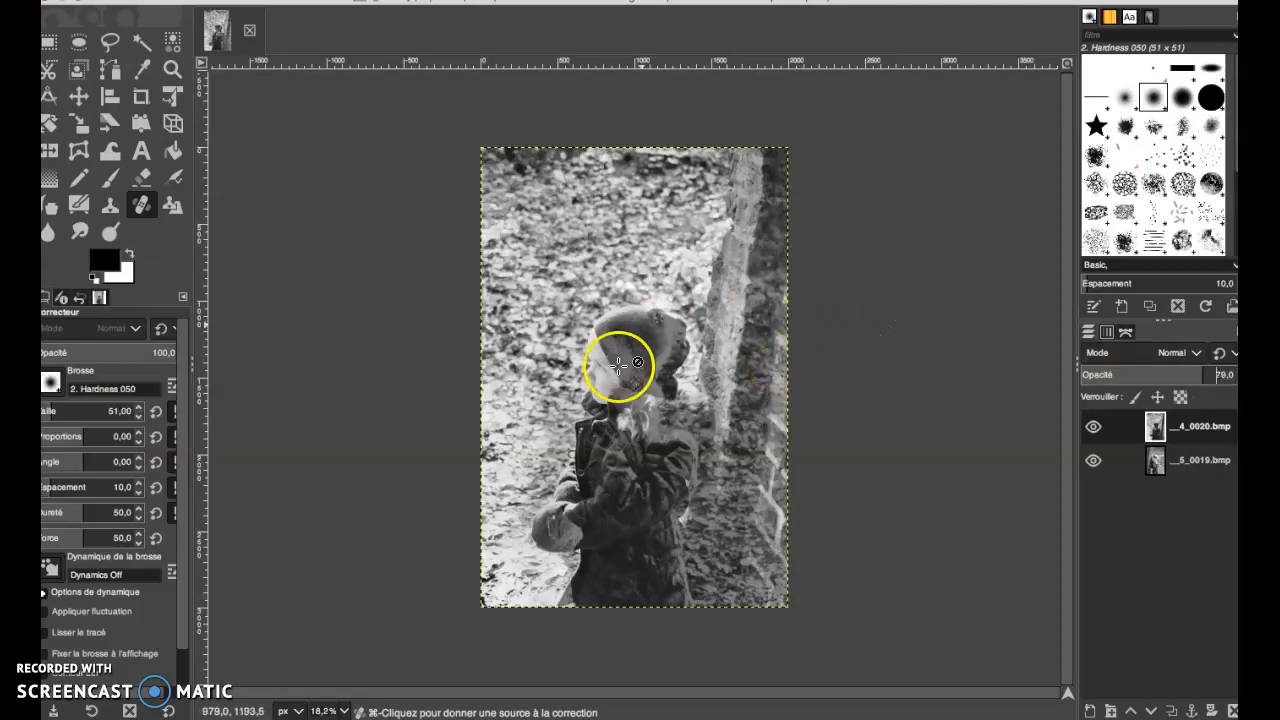
{"action": "mouse_move", "coordinate": [653, 300]}
{"action": "left_mouse_down"}
{"action": "mouse_move", "coordinate": [603, 370]}
{"action": "mouse_move", "coordinate": [662, 379]}
{"action": "mouse_move", "coordinate": [647, 293]}
{"action": "mouse_move", "coordinate": [614, 301]}
{"action": "mouse_move", "coordinate": [624, 354]}
{"action": "mouse_move", "coordinate": [720, 319]}
{"action": "mouse_move", "coordinate": [613, 279]}
{"action": "mouse_move", "coordinate": [650, 359]}
{"action": "mouse_move", "coordinate": [634, 391]}
{"action": "mouse_move", "coordinate": [655, 373]}
{"action": "mouse_move", "coordinate": [631, 361]}
{"action": "mouse_move", "coordinate": [651, 380]}
{"action": "mouse_move", "coordinate": [640, 387]}
{"action": "mouse_move", "coordinate": [667, 346]}
{"action": "mouse_move", "coordinate": [649, 339]}
{"action": "mouse_move", "coordinate": [711, 319]}
{"action": "mouse_move", "coordinate": [714, 279]}
{"action": "mouse_move", "coordinate": [721, 303]}
{"action": "mouse_move", "coordinate": [695, 356]}
{"action": "mouse_move", "coordinate": [721, 327]}
{"action": "mouse_move", "coordinate": [701, 369]}
{"action": "mouse_move", "coordinate": [724, 363]}
{"action": "mouse_move", "coordinate": [695, 361]}
{"action": "mouse_move", "coordinate": [703, 316]}
{"action": "mouse_move", "coordinate": [696, 362]}
{"action": "mouse_move", "coordinate": [823, 354]}
{"action": "left_mouse_up"}
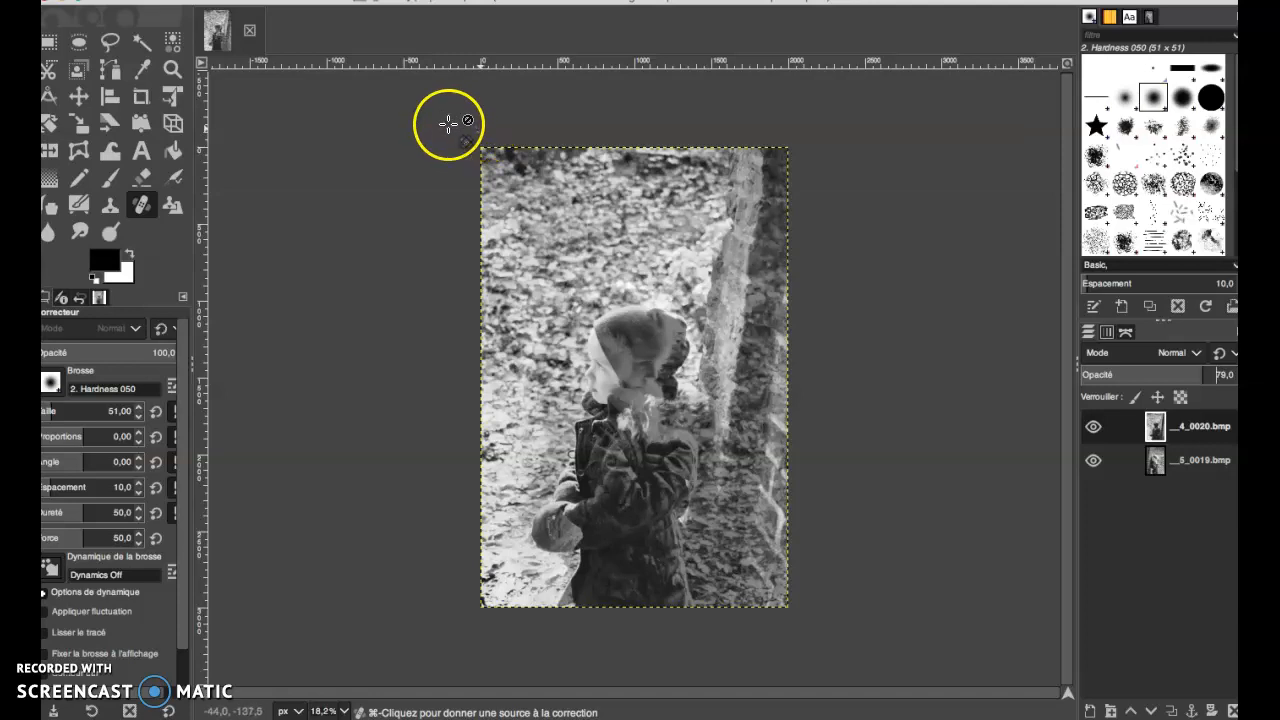
Step: Export the layered image to the Desktop folder as superposition.bmp, accepting the BMP export options
{"action": "left_click", "coordinate": [176, 6]}
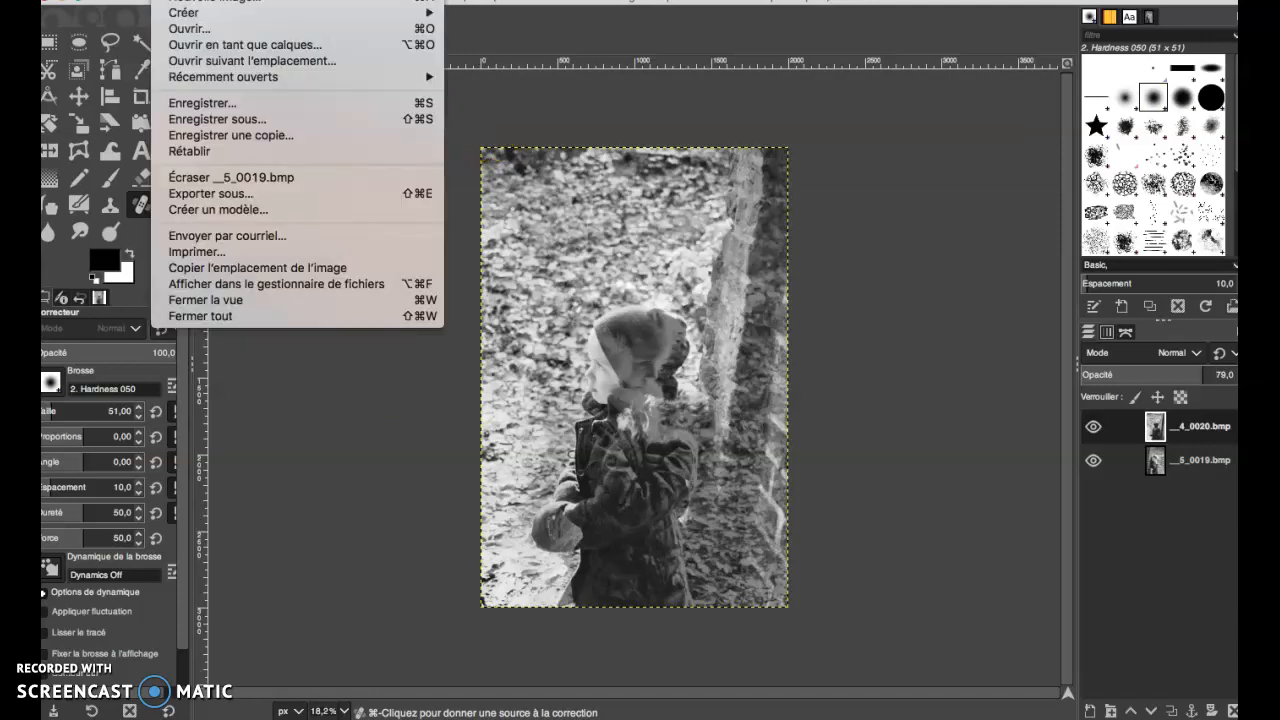
{"action": "left_click", "coordinate": [222, 198]}
{"action": "left_click", "coordinate": [255, 197]}
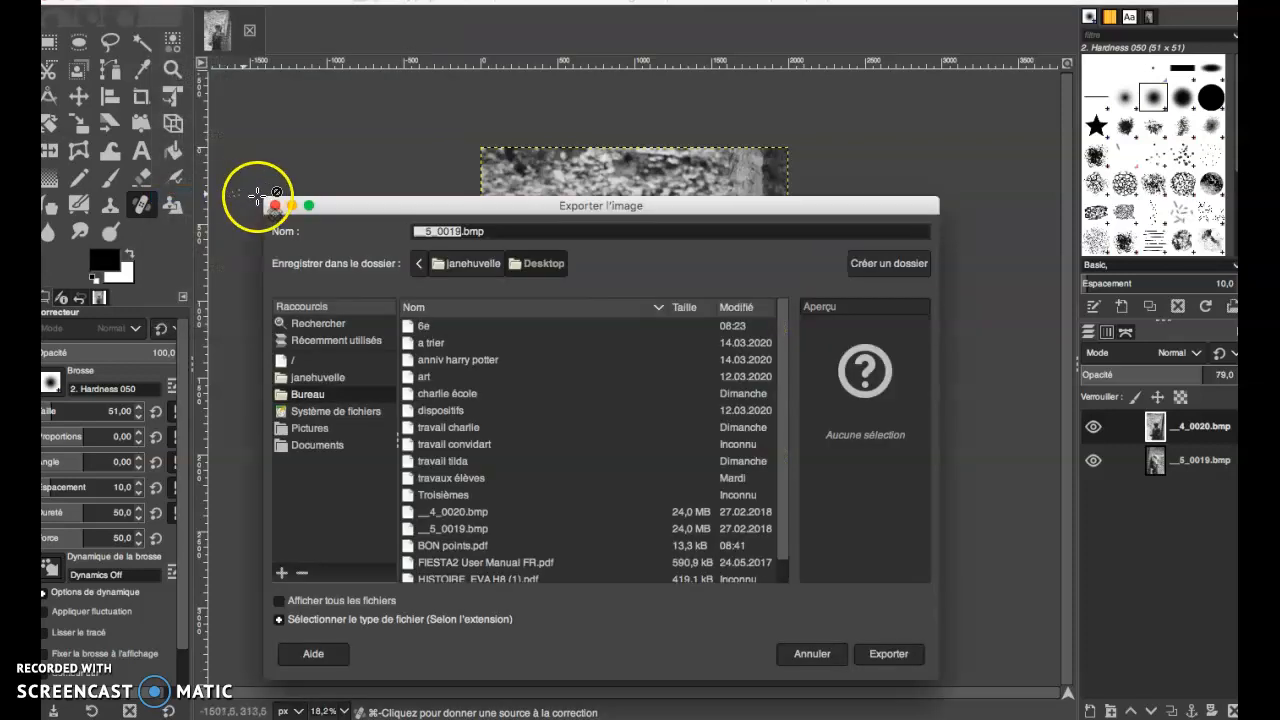
{"action": "type", "text": "superpos"}
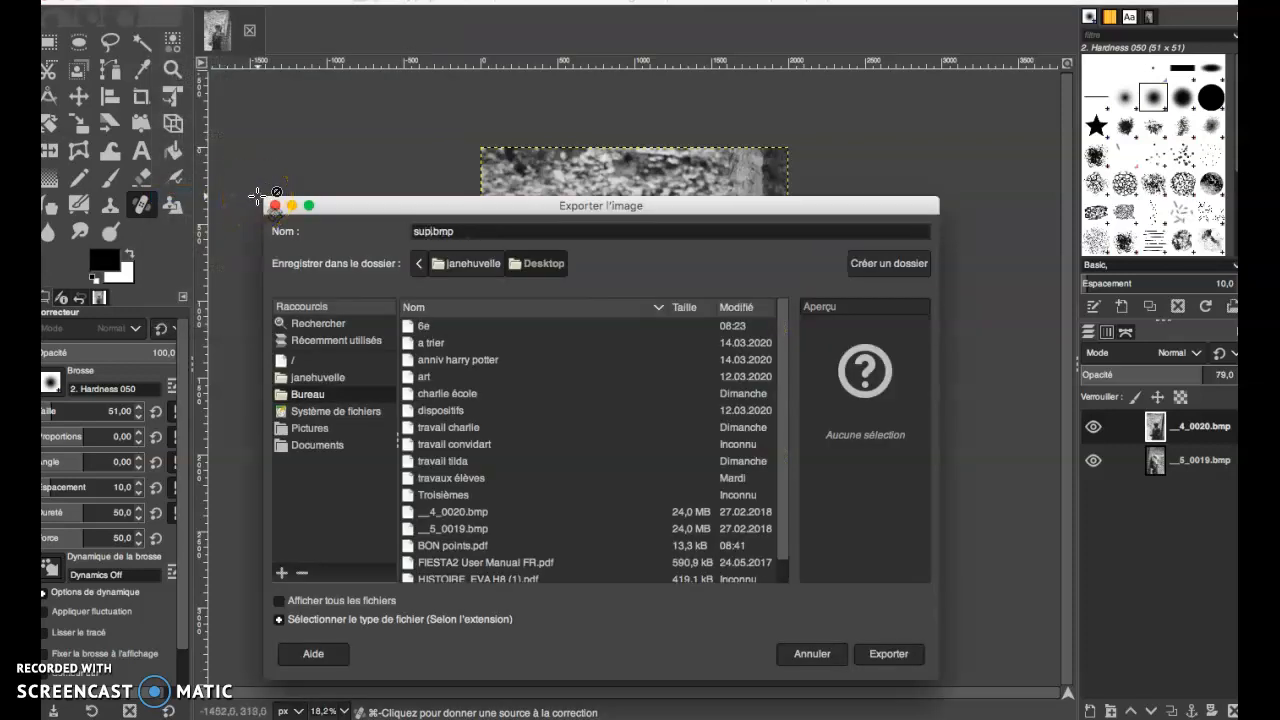
{"action": "type", "text": "ition"}
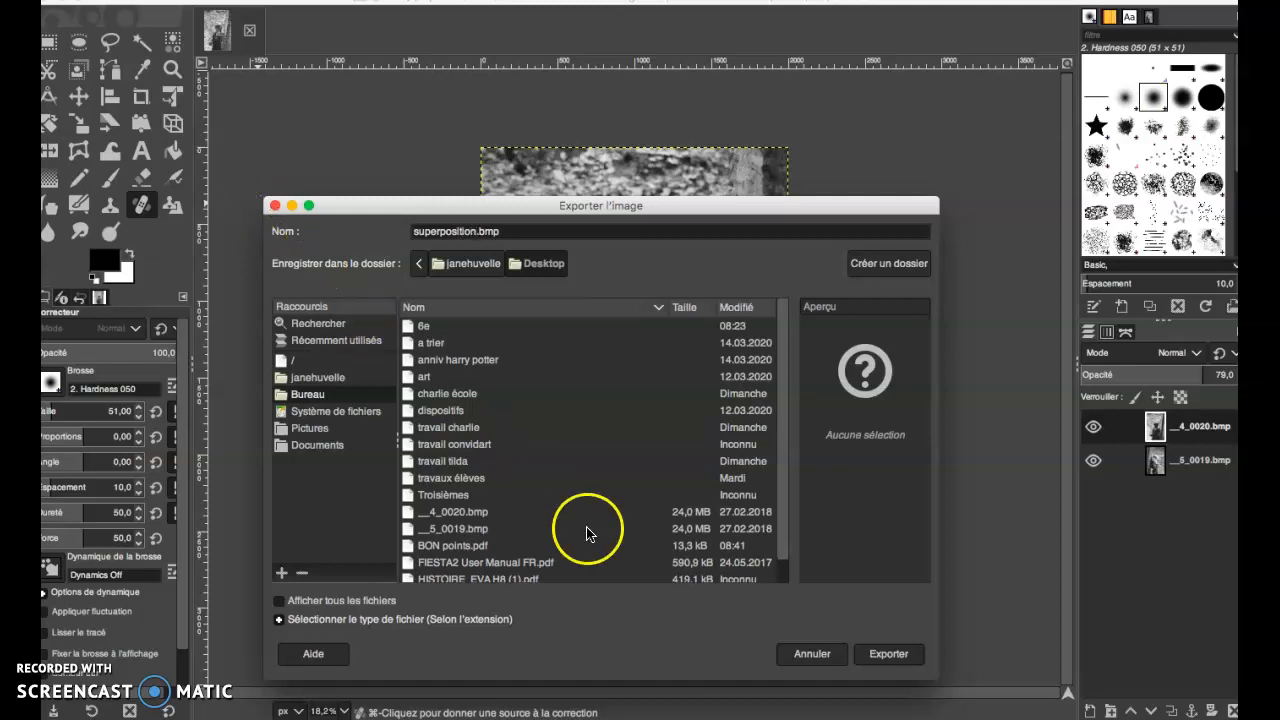
{"action": "left_click", "coordinate": [877, 660]}
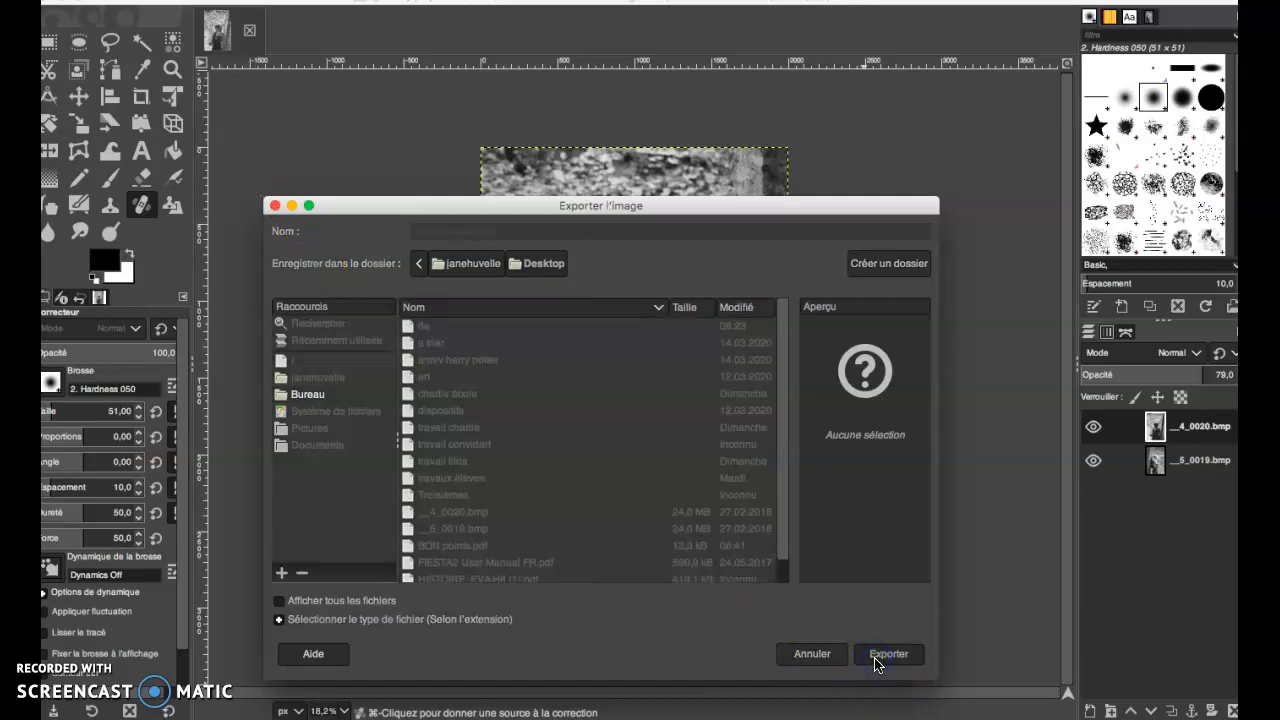
{"action": "left_click", "coordinate": [712, 394]}
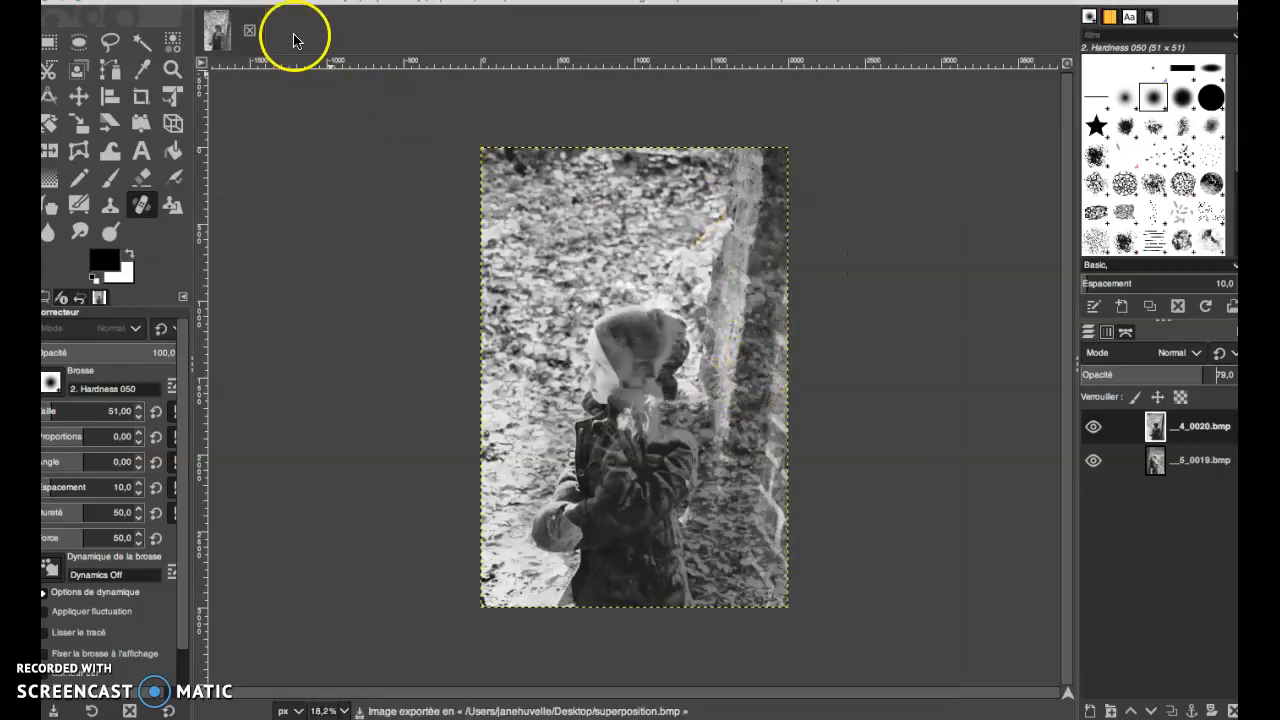
{"action": "left_click", "coordinate": [176, 0]}
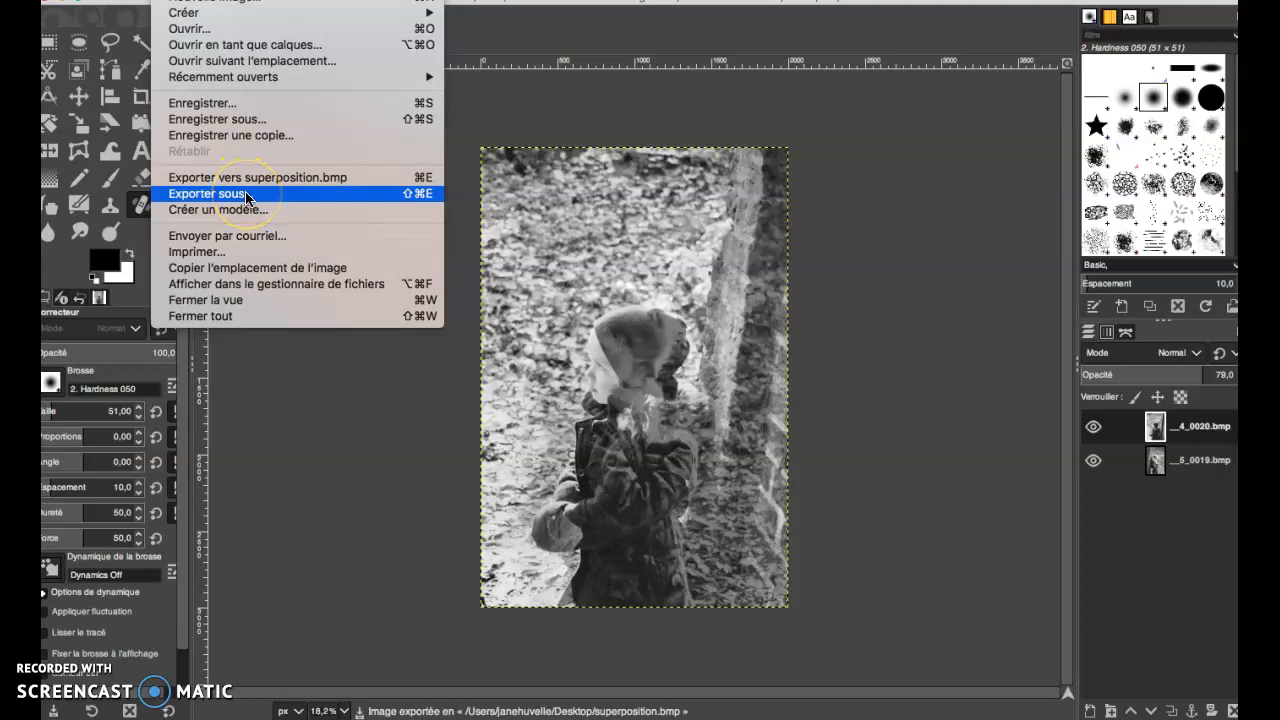
{"action": "left_click", "coordinate": [366, 403]}
{"action": "left_click", "coordinate": [303, 225]}
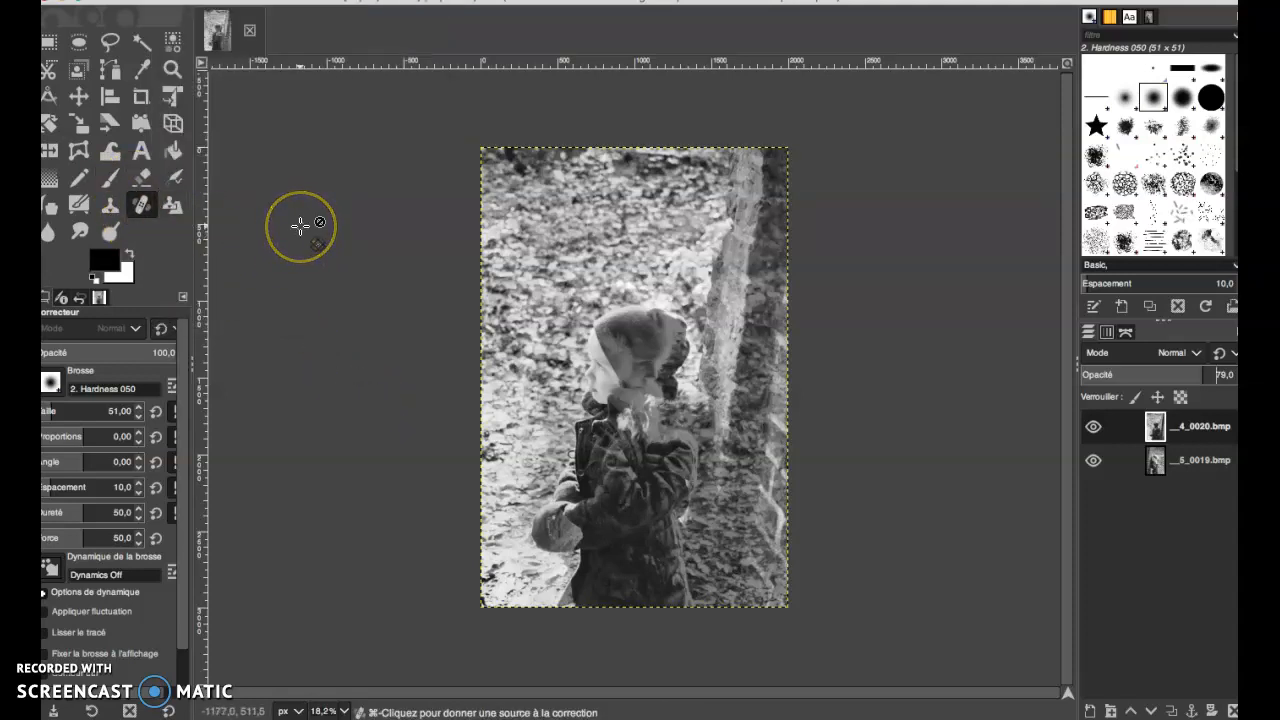